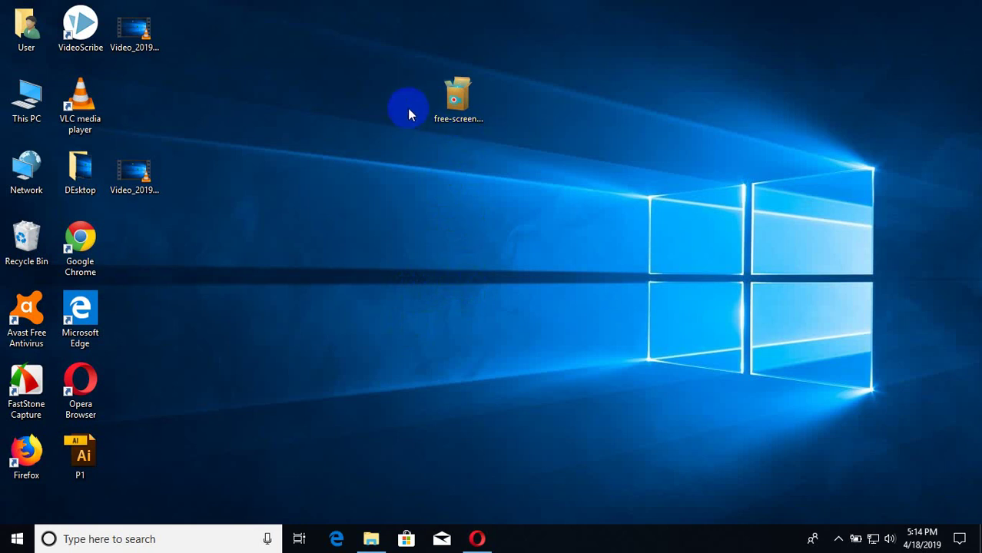
- Run the free-screen-recorder installer in English, accept the license agreement, and keep the desktop and Quick Launch shortcuts selected
left_click(466, 119)
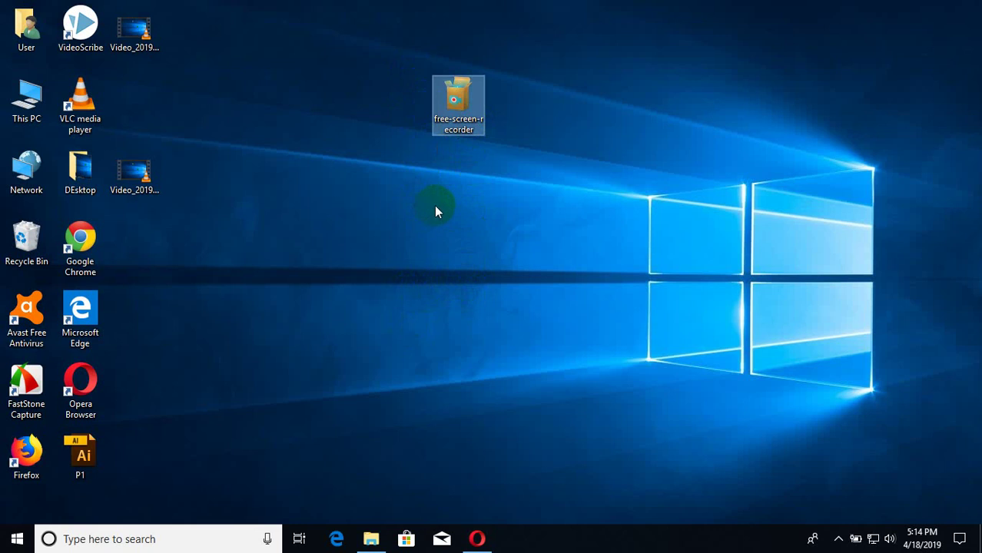
double_click(461, 108)
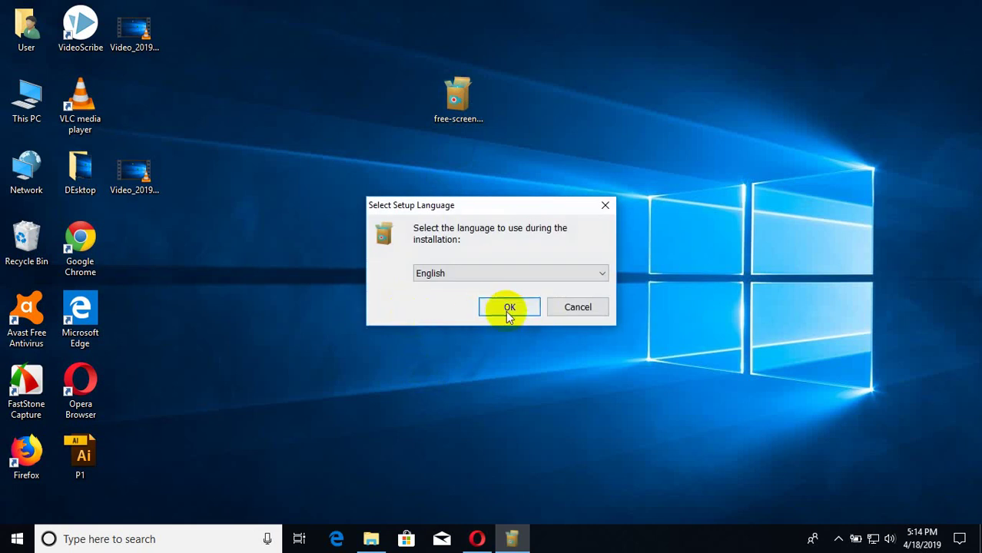
left_click(505, 310)
left_click(580, 408)
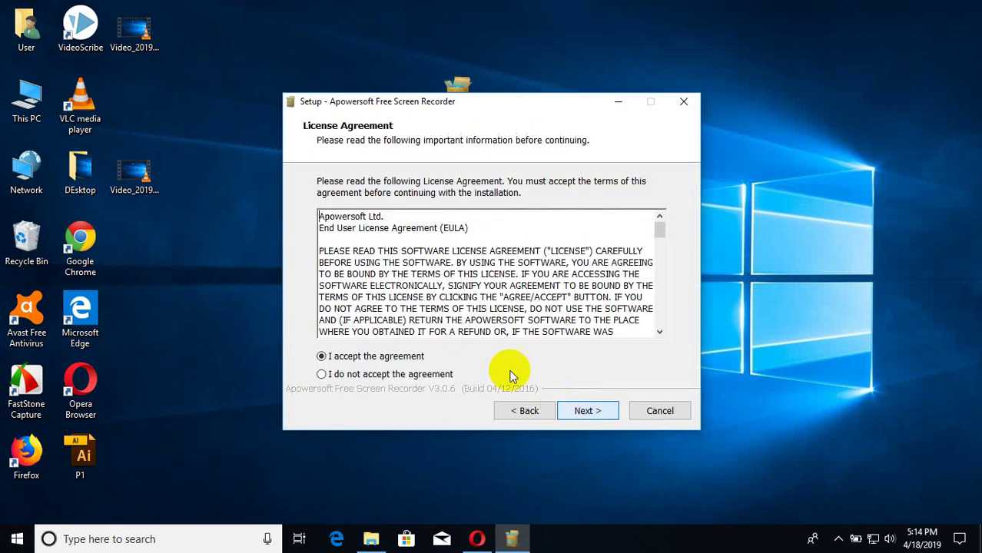
left_click(587, 410)
left_click(584, 410)
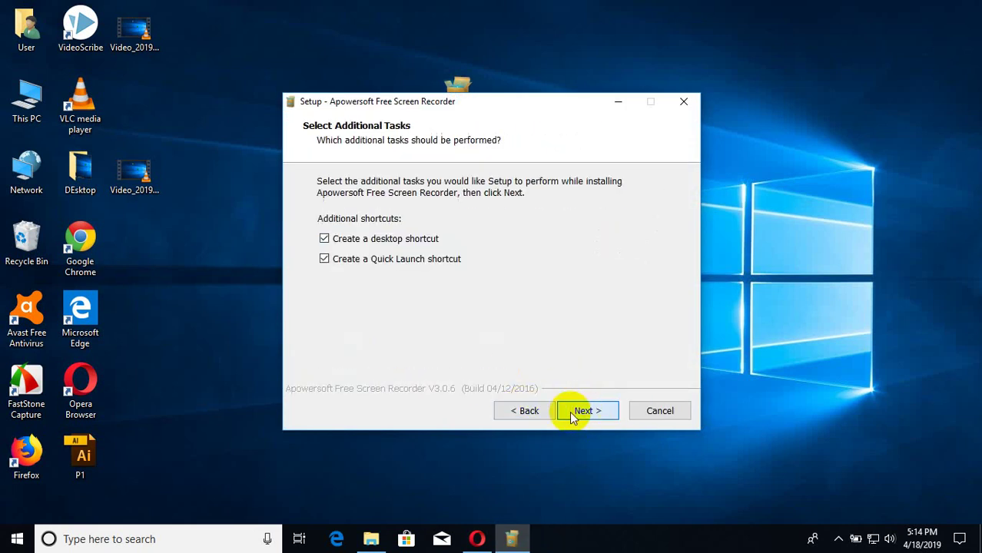
left_click(591, 410)
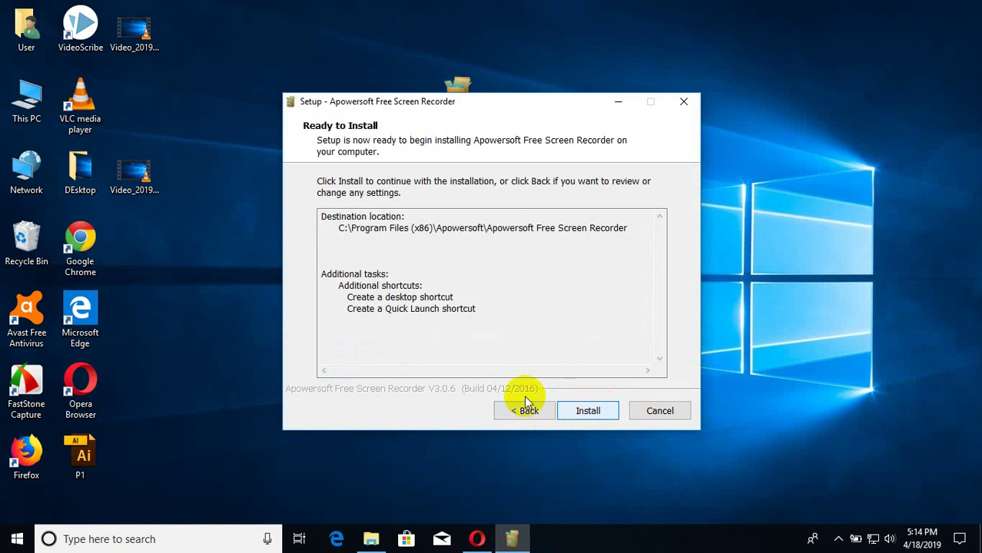
- Install Apowersoft Free Screen Recorder and finish the setup wizard
left_click(602, 411)
left_click(587, 413)
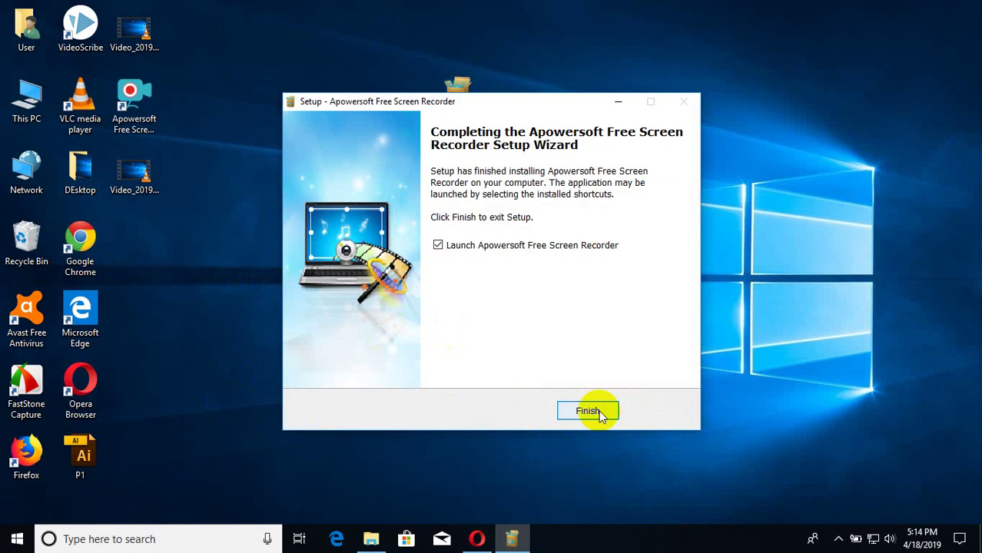
left_click(592, 408)
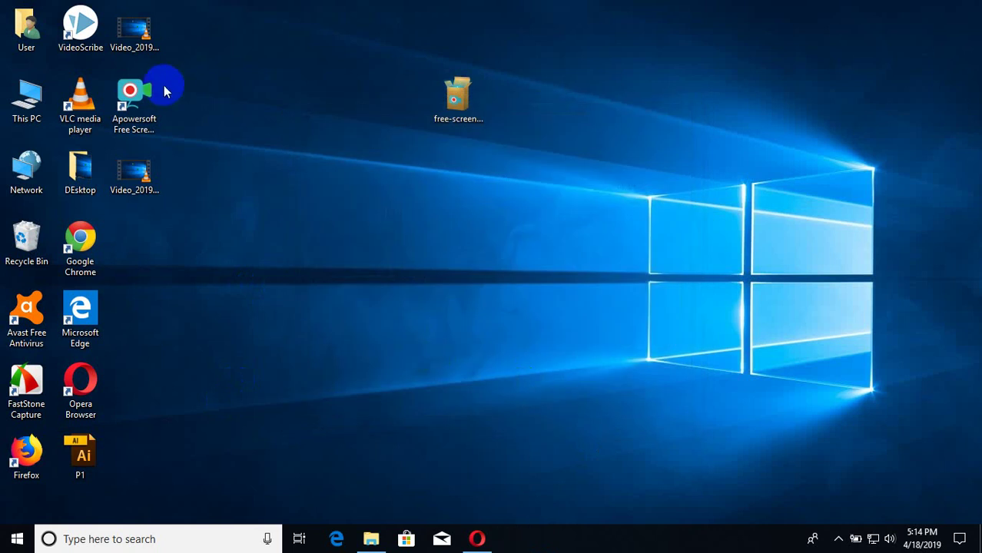
- Move the Apowersoft Free Screen Recorder shortcut to the middle of the desktop and launch the program
left_click_drag(132, 99, 512, 246)
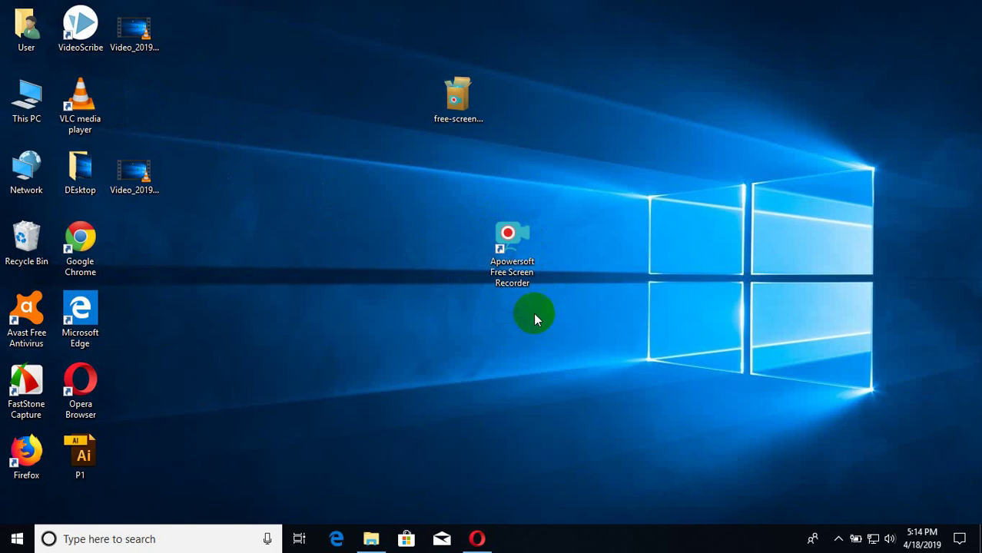
double_click(527, 258)
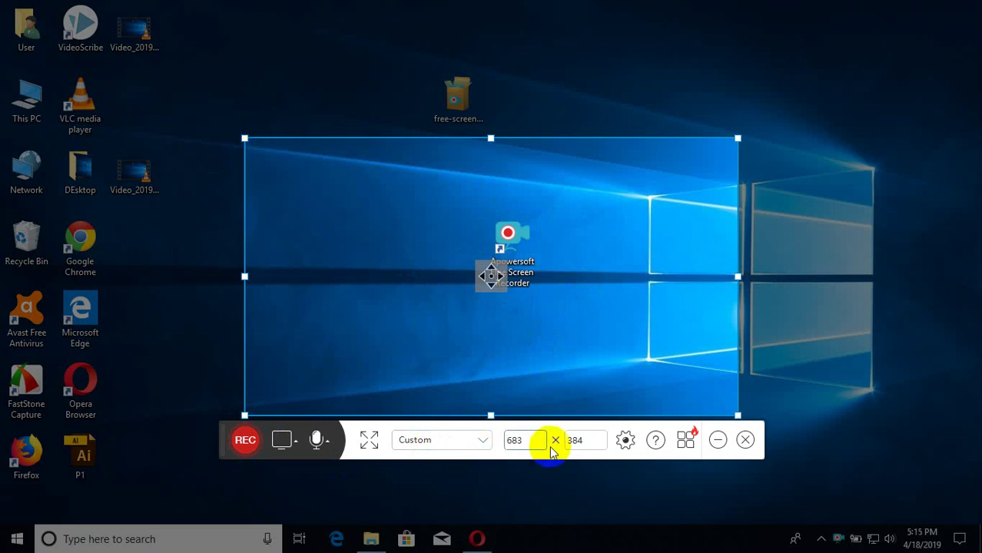
- Look through the preset recording sizes and set the recording area to full screen
left_click(457, 444)
scroll(416, 318, "down", 1)
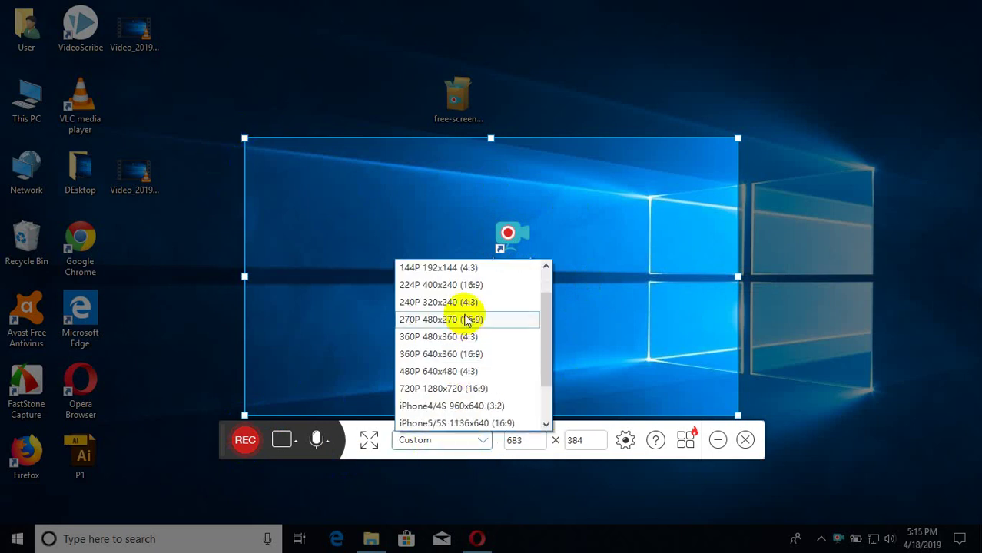
scroll(466, 400, "down", 1)
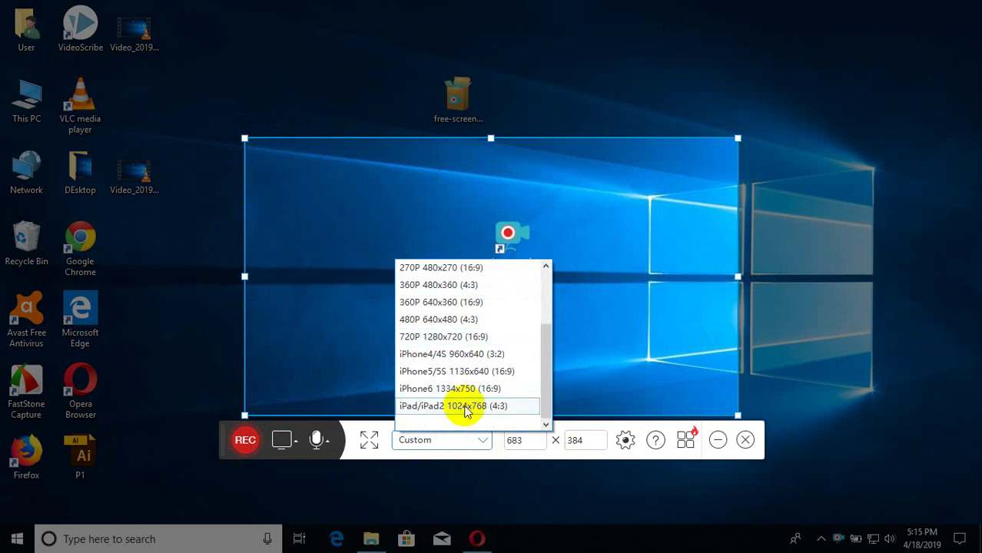
scroll(459, 328, "up", 1)
scroll(458, 328, "up", 1)
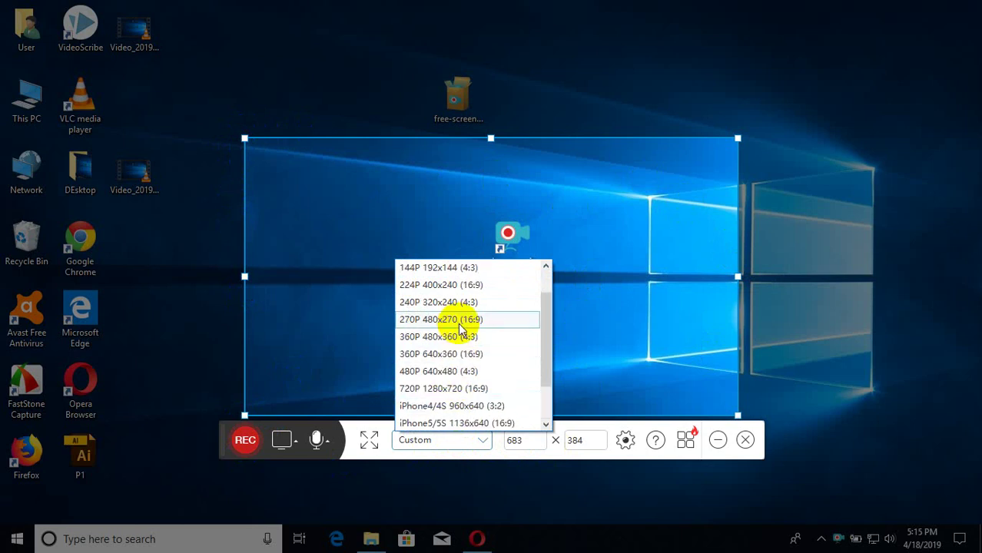
scroll(458, 328, "up", 1)
left_click(473, 276)
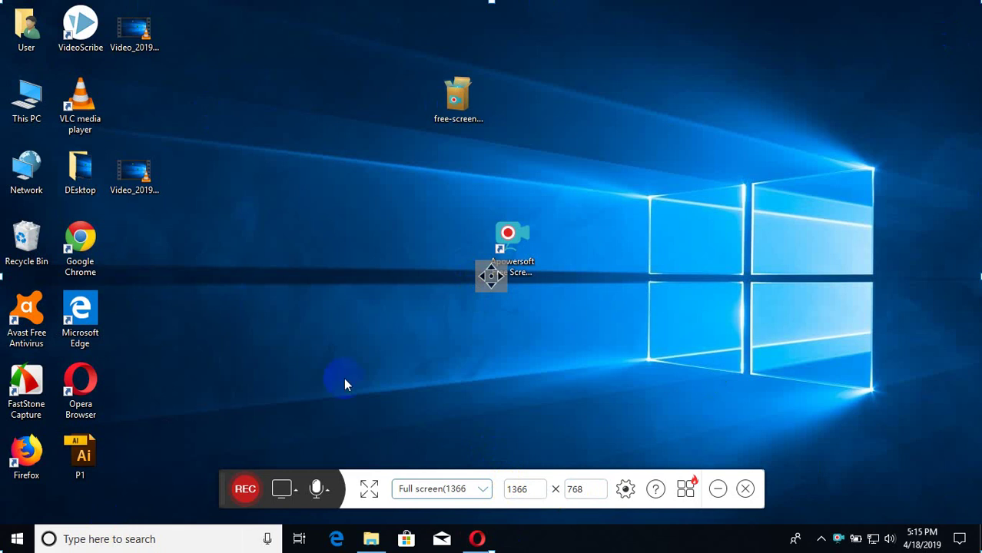
- Review the recording options, the available video formats and the general settings, keeping MP4 as the format, and accept them
left_click(624, 488)
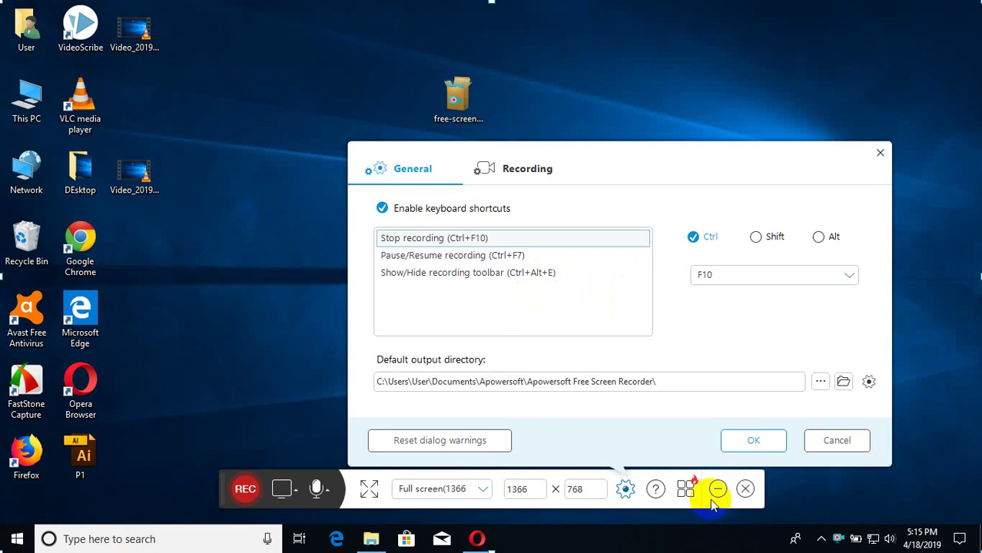
left_click(527, 168)
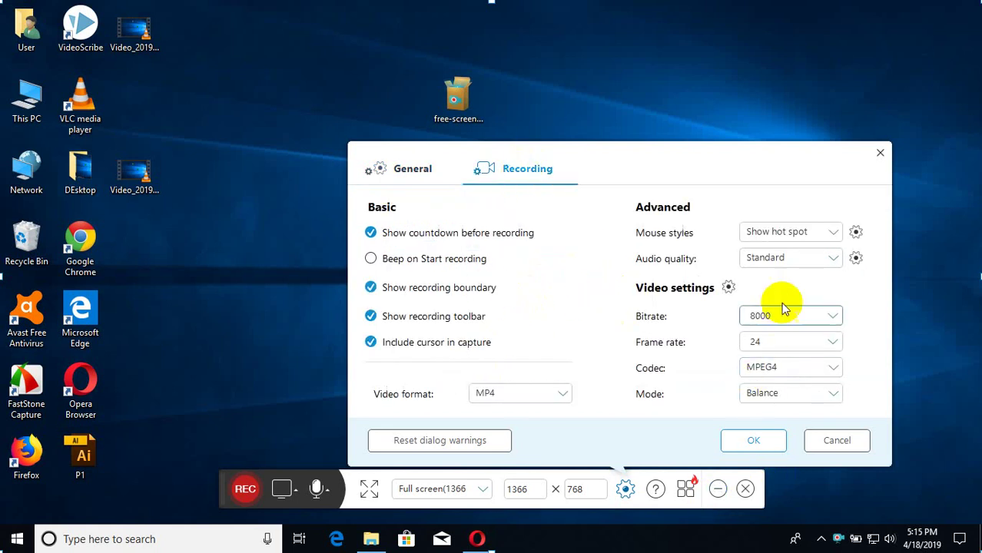
left_click(536, 397)
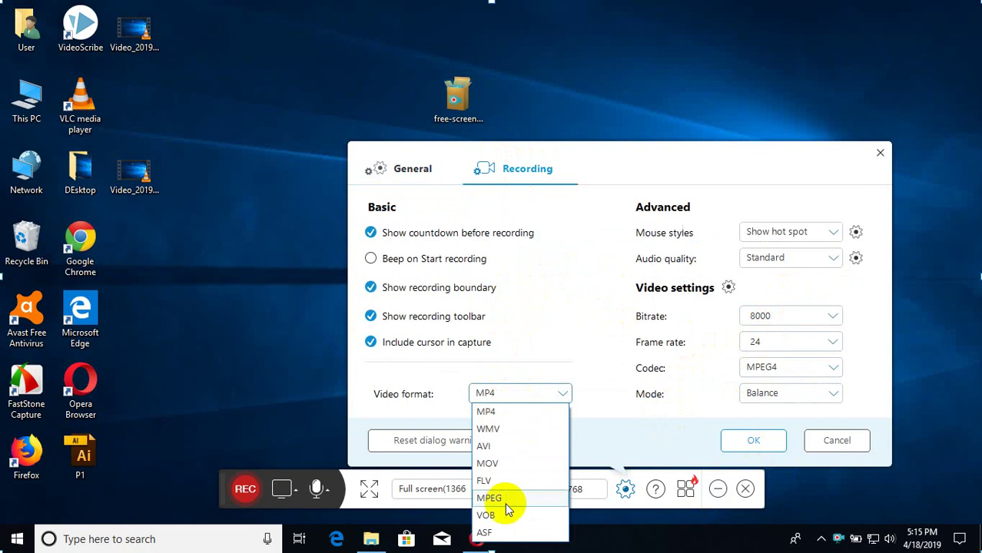
left_click(530, 394)
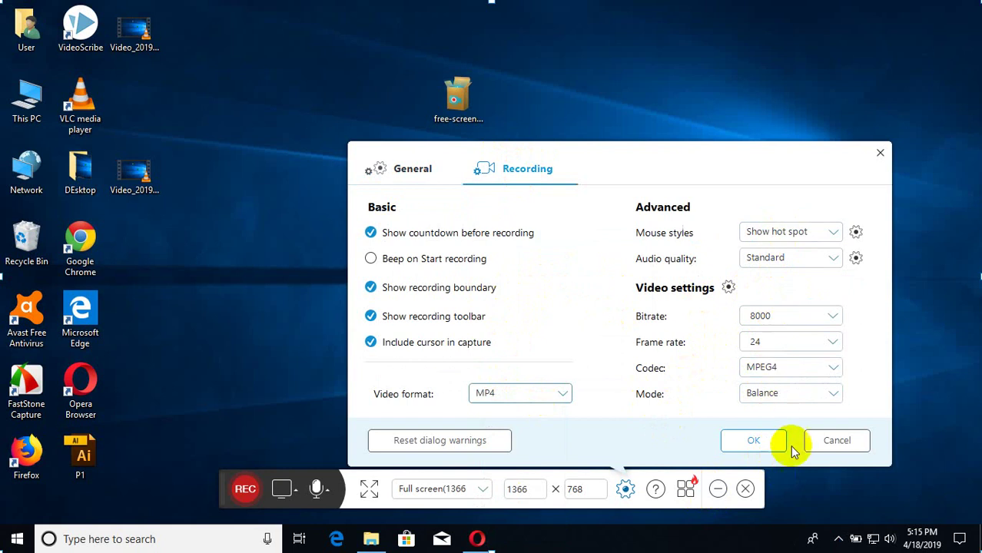
left_click(431, 175)
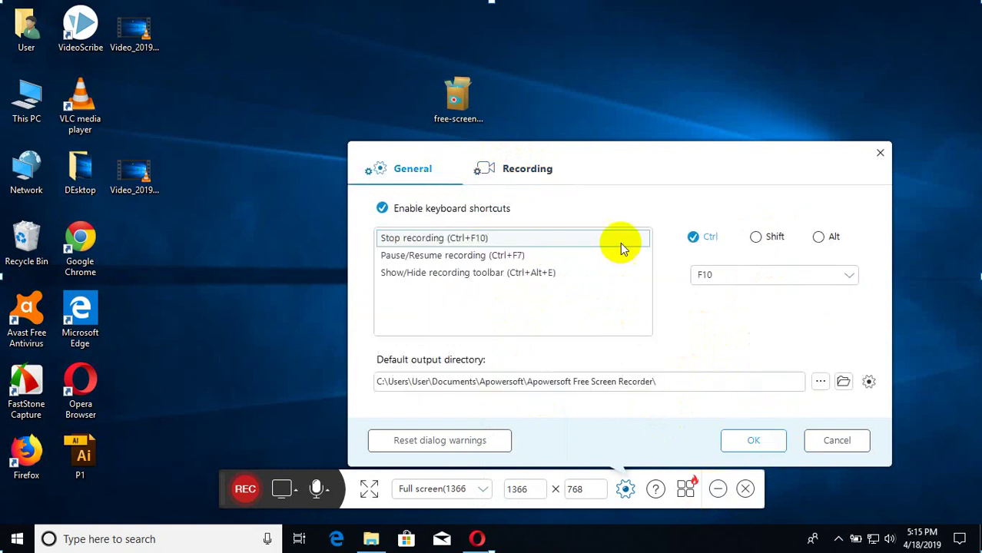
left_click(750, 444)
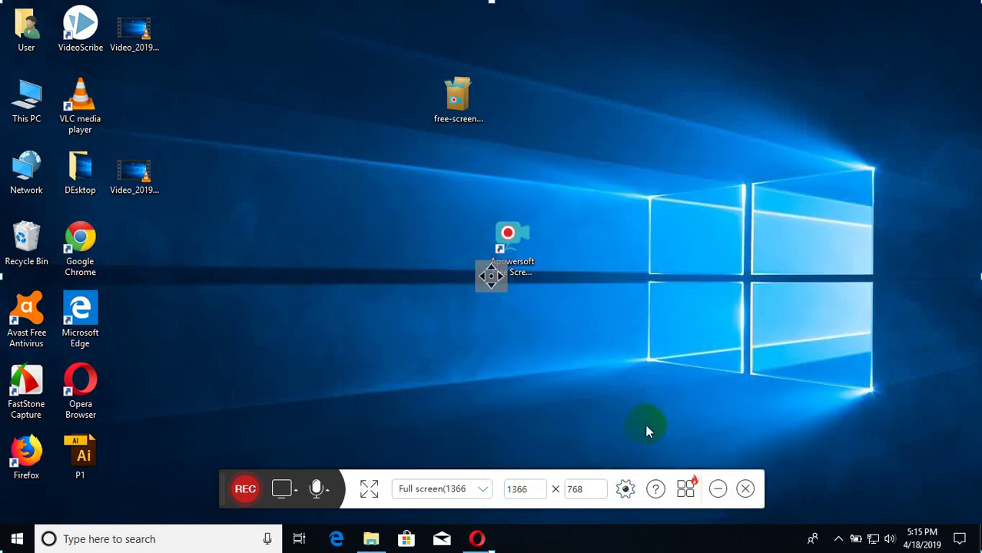
- Make a full-screen recording with the microphone off and close its preview
left_click(244, 490)
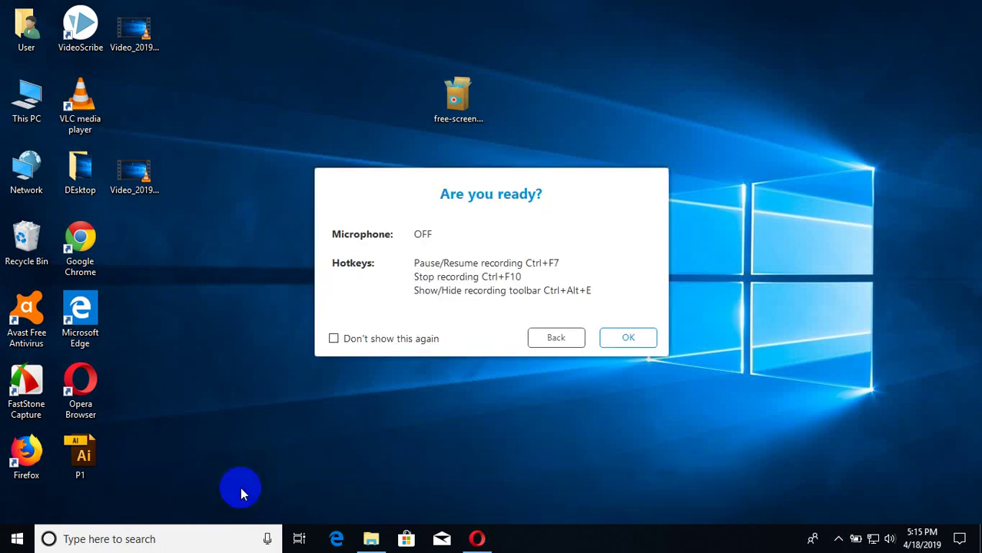
left_click(627, 339)
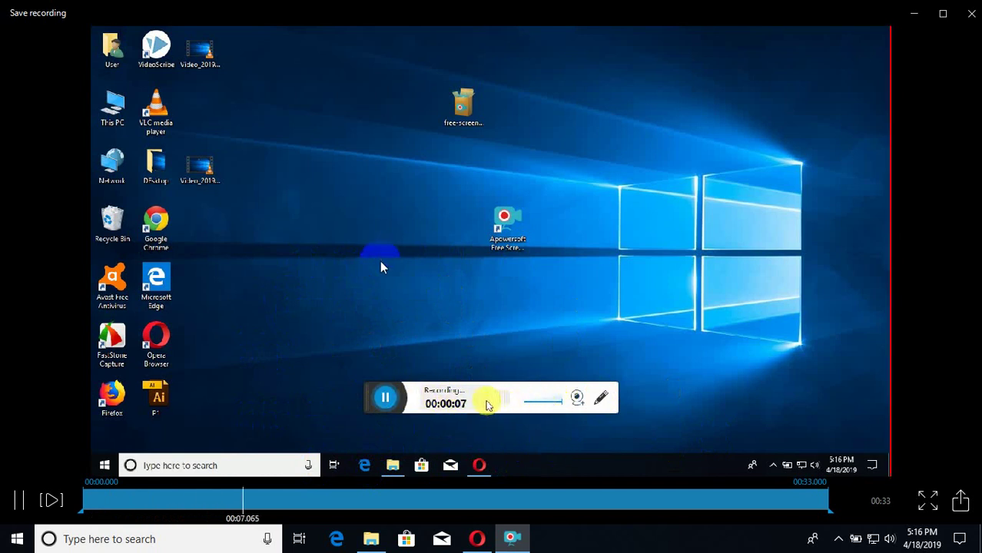
left_click(969, 15)
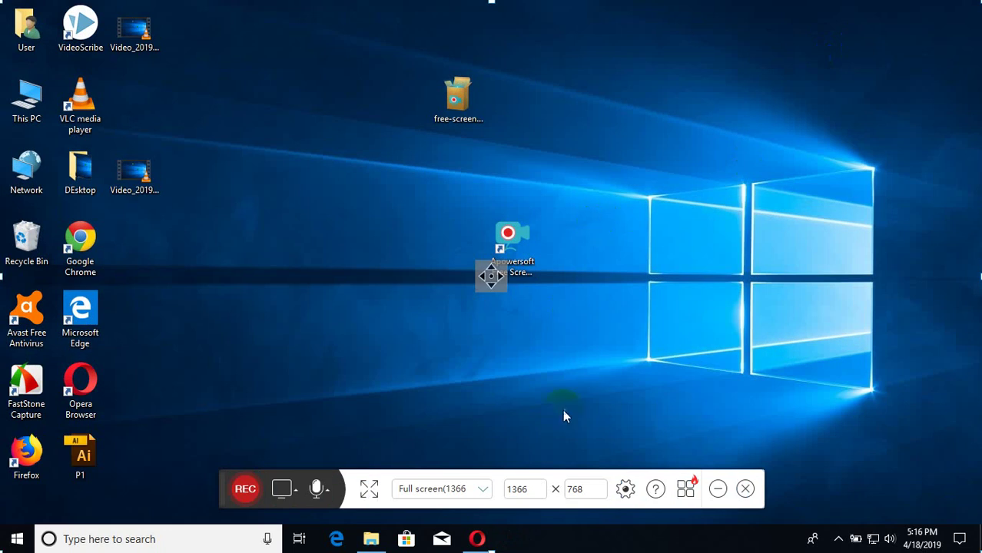
- Check the saved recordings in the Apowersoft Free Screen Recorder folder under Documents\Apowersoft, and close the folder window
left_click(26, 98)
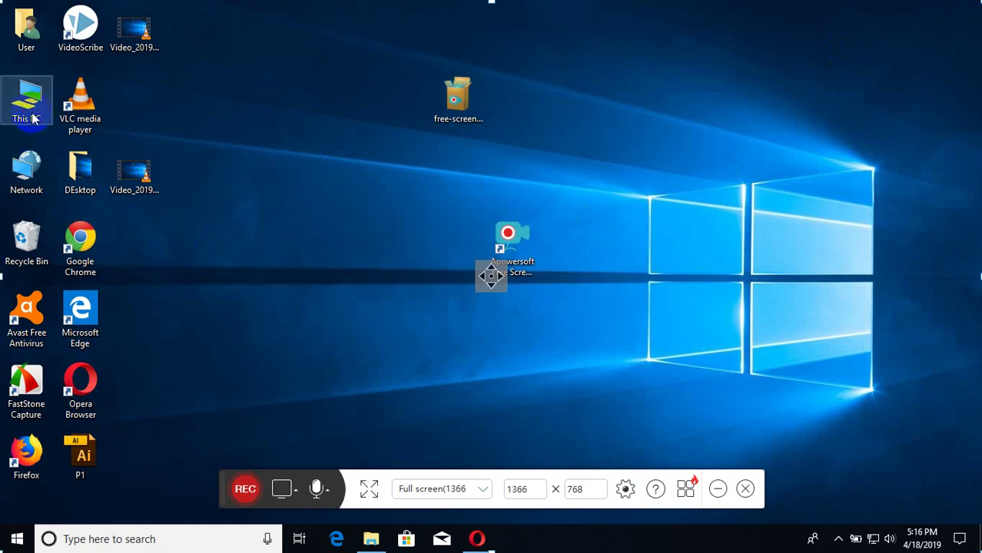
double_click(26, 98)
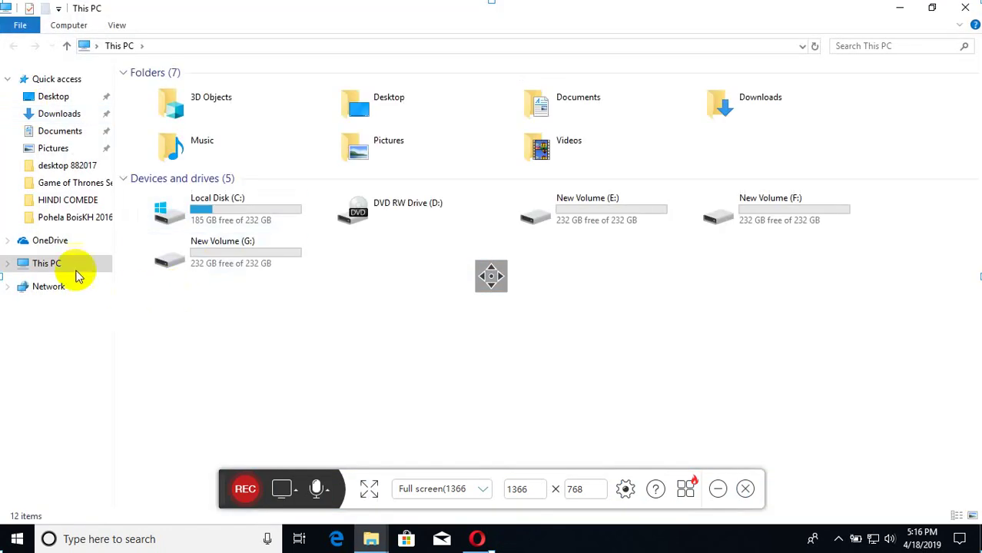
left_click(60, 133)
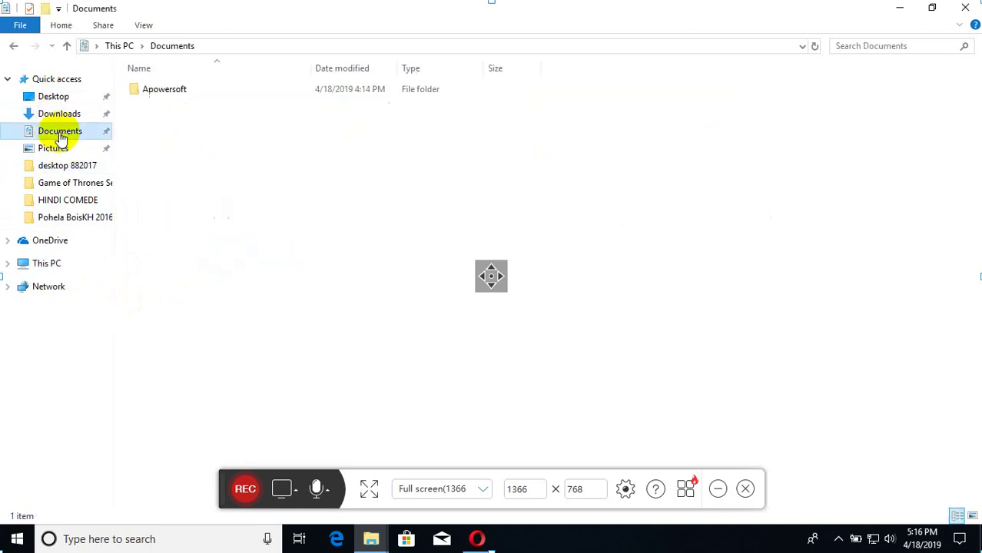
double_click(175, 95)
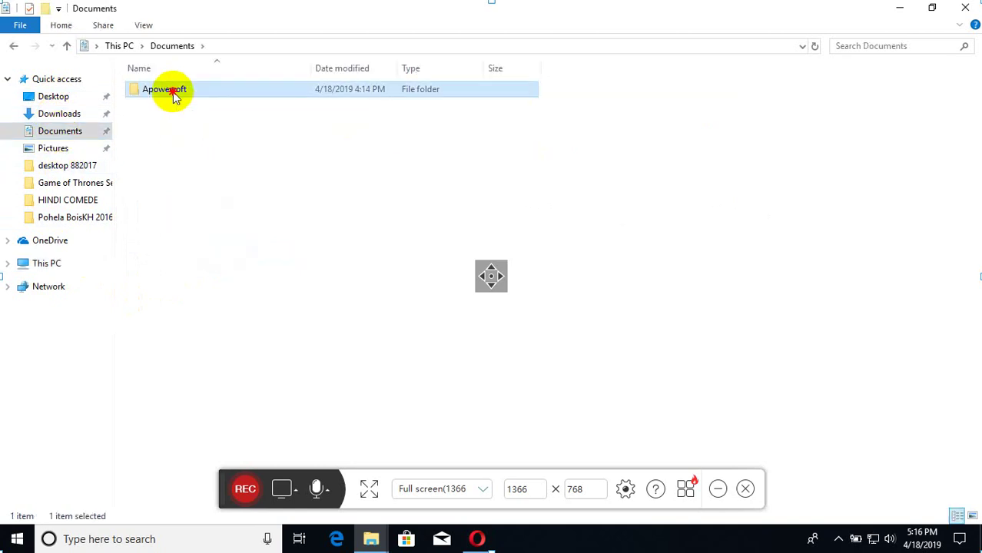
left_click(192, 92)
double_click(192, 92)
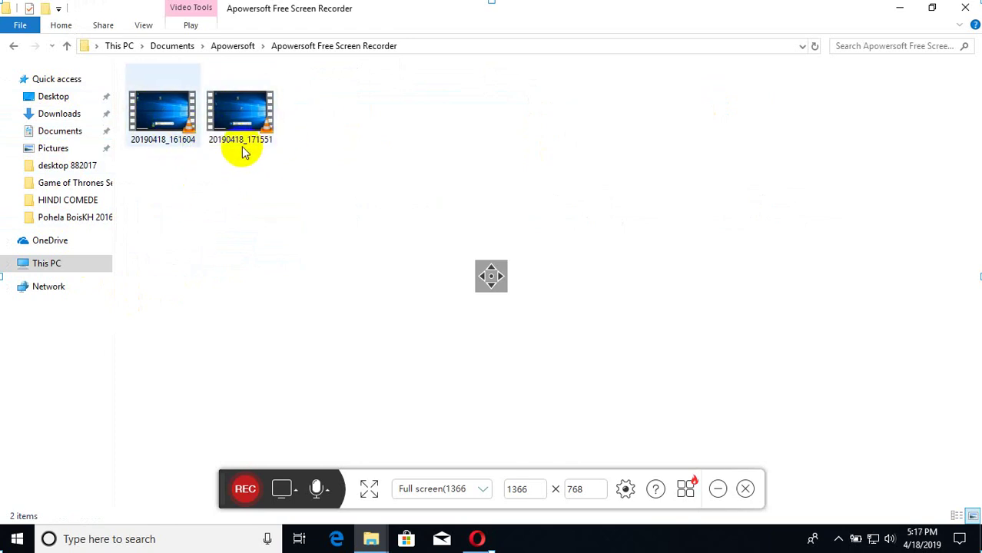
left_click(966, 6)
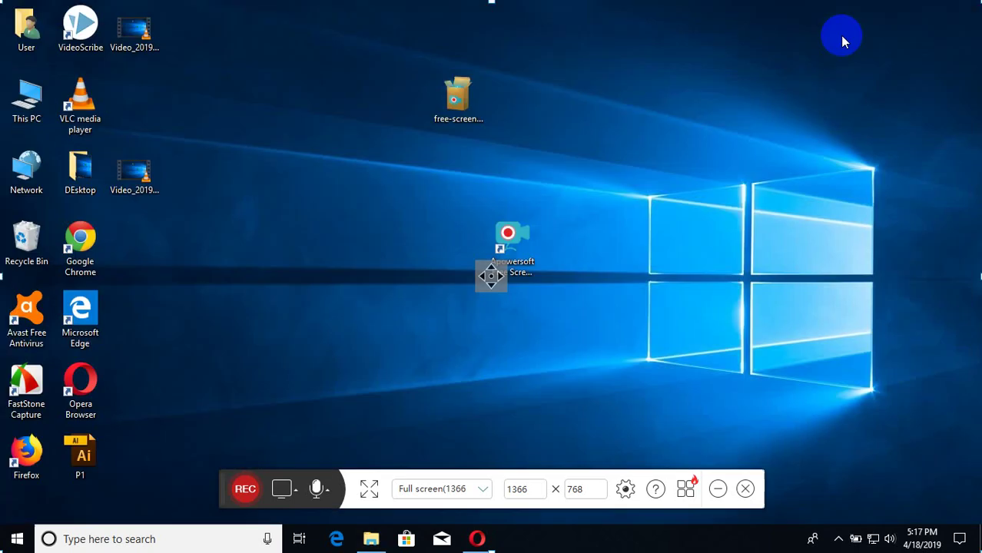